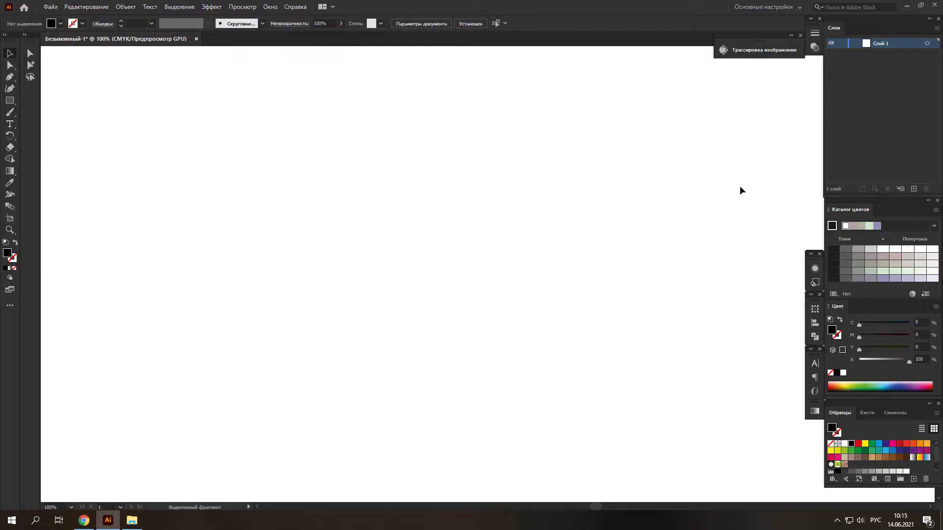
- Type 'Pixlab' on the artboard with the Type tool and scale it up to about 156 pt
key("alt+shift")
left_click(10, 124)
left_click(336, 227)
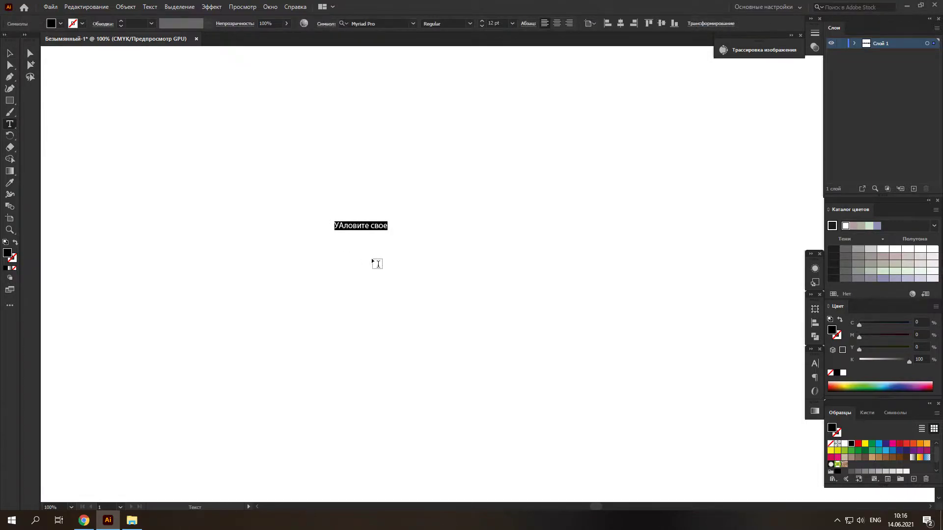
type("P")
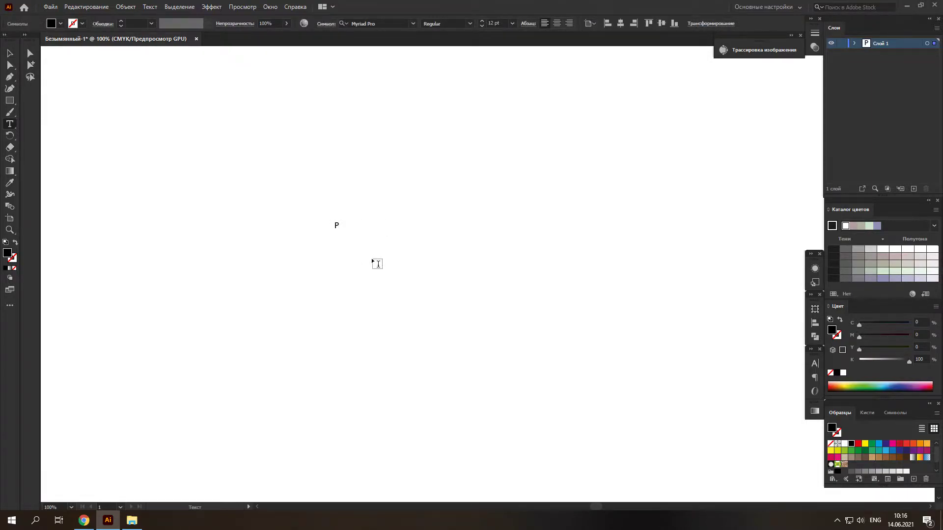
type("ixlab")
key("Escape")
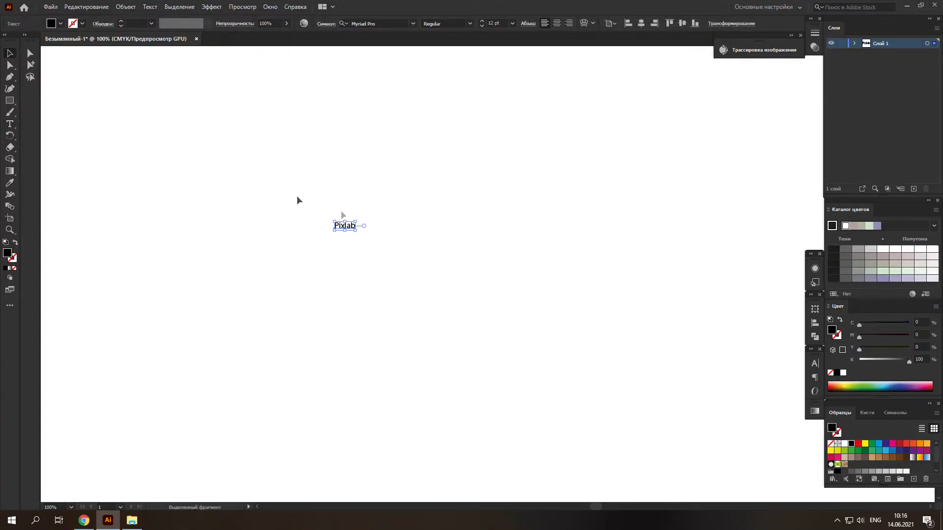
left_click_drag(356, 220, 494, 180)
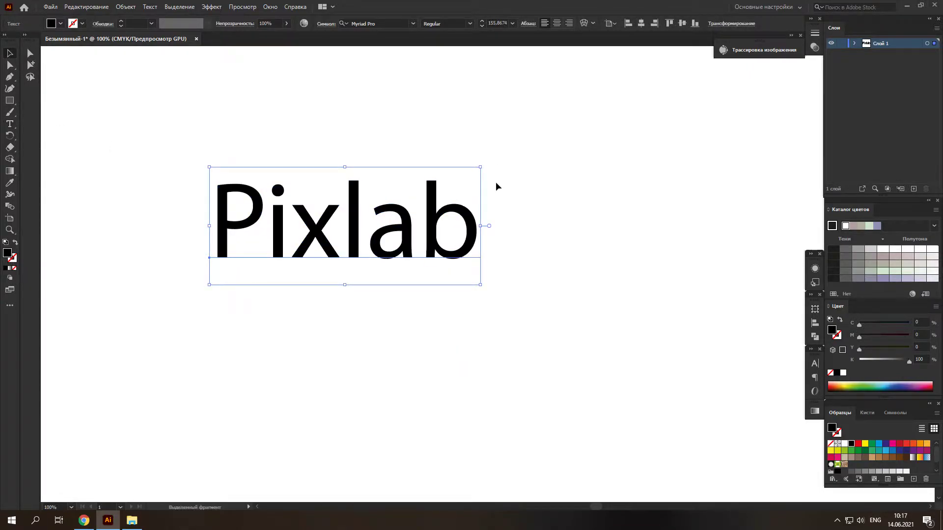
key("alt+shift")
- Search Yandex in Chrome for 'скачать шрифт'
left_click(84, 520)
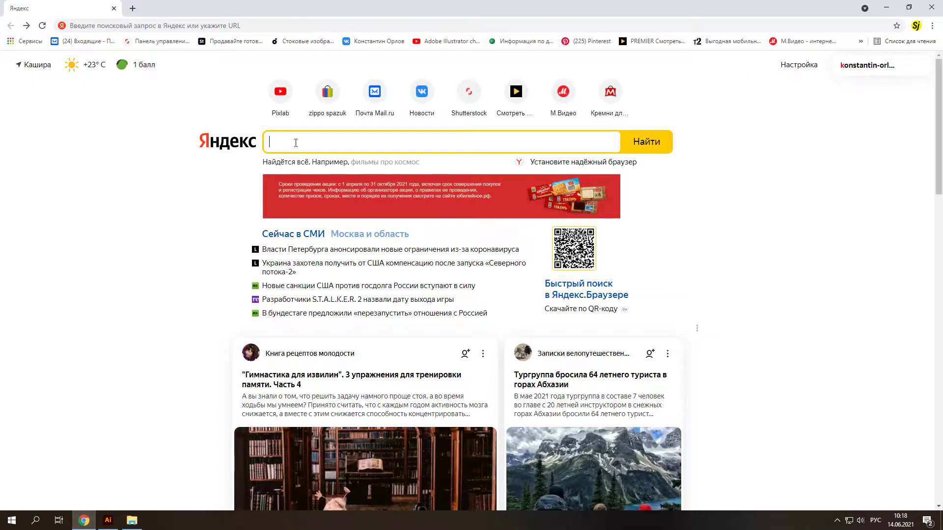
type("скач")
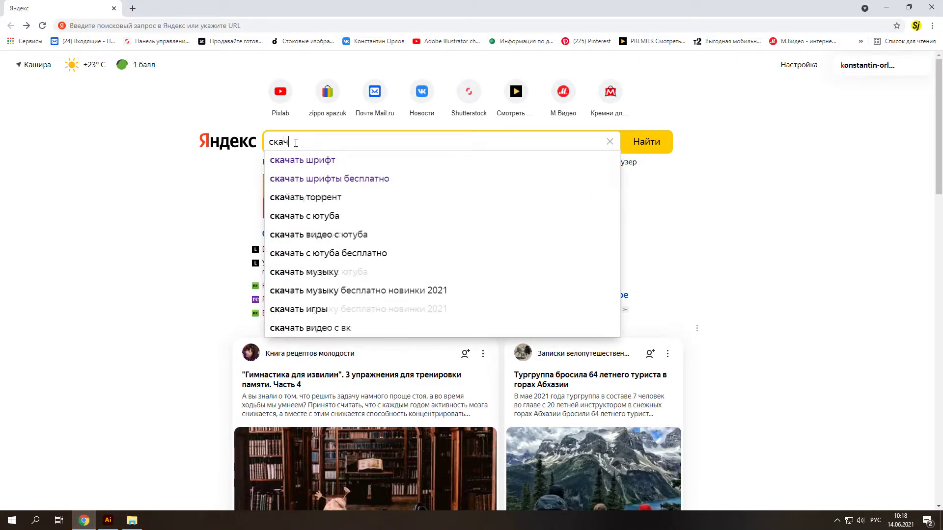
type("ать шриф")
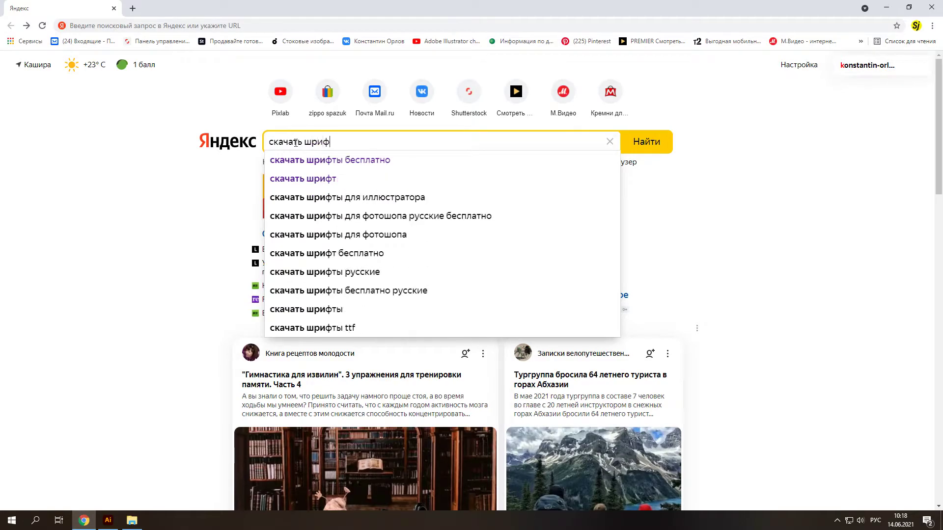
type("т")
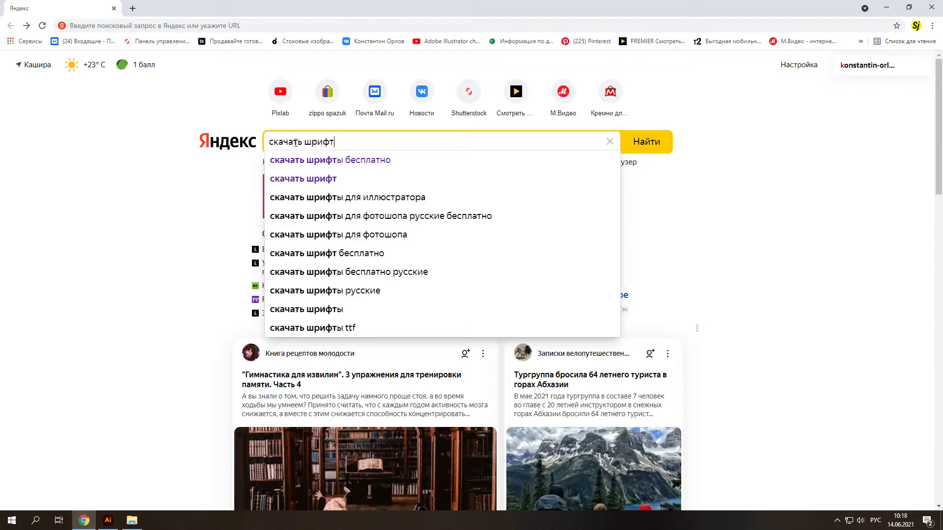
key("Return")
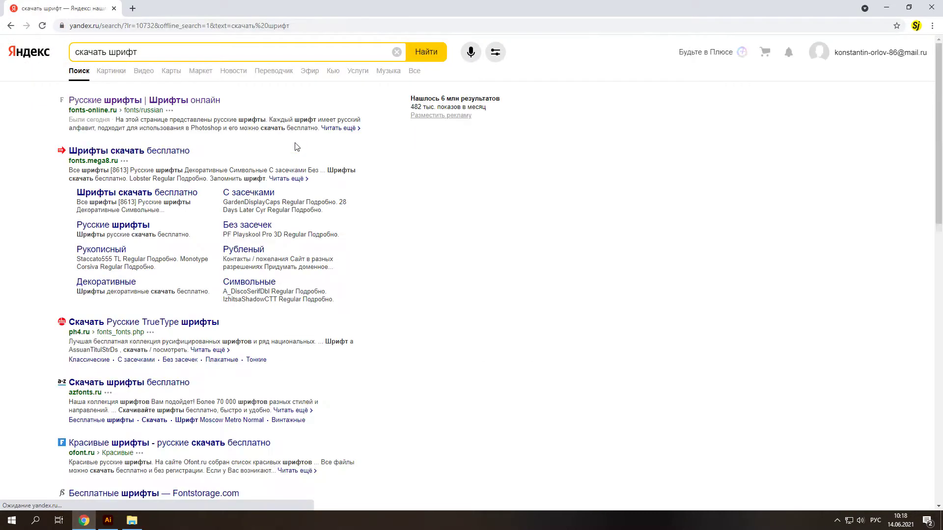
- Open the fonts-online.ru Russian fonts list and set its preview text to 'Pixlab'
left_click(214, 102)
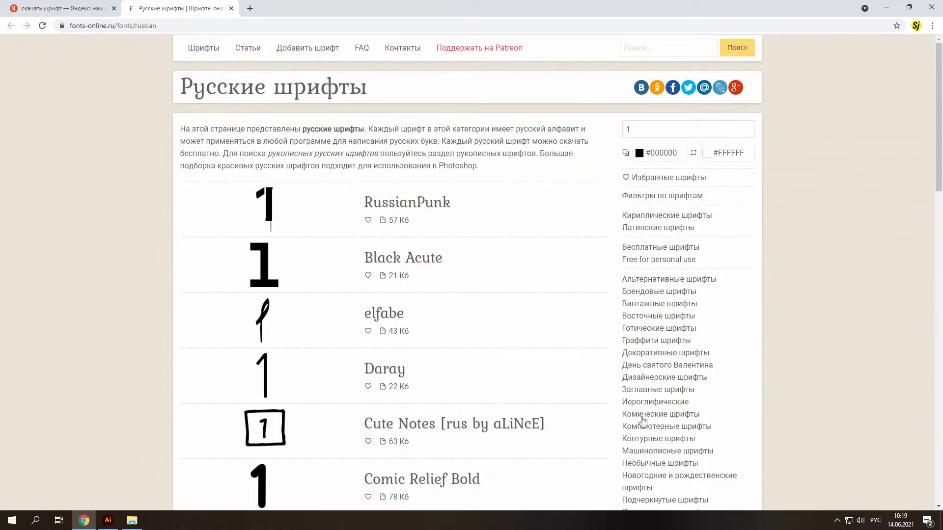
left_click(649, 130)
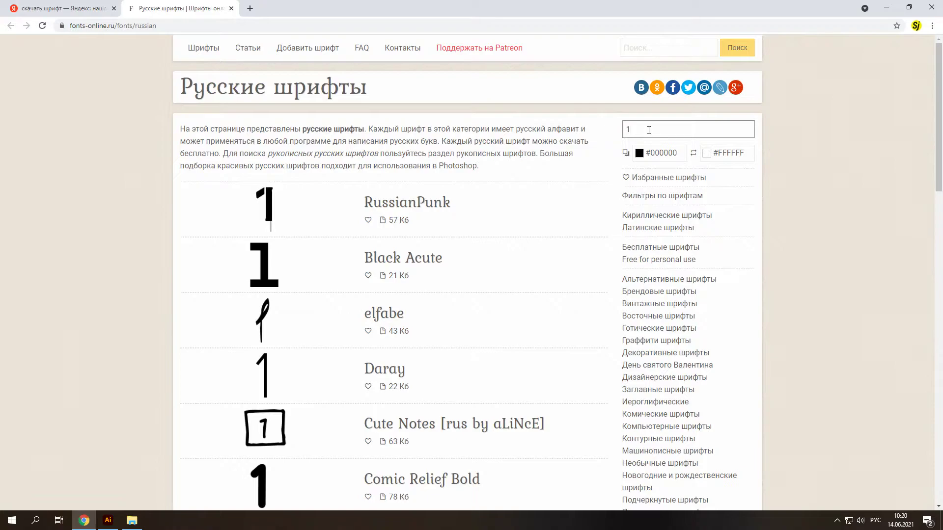
left_click_drag(643, 130, 620, 134)
key("alt+shift")
type("Pi")
type("xla")
type("b")
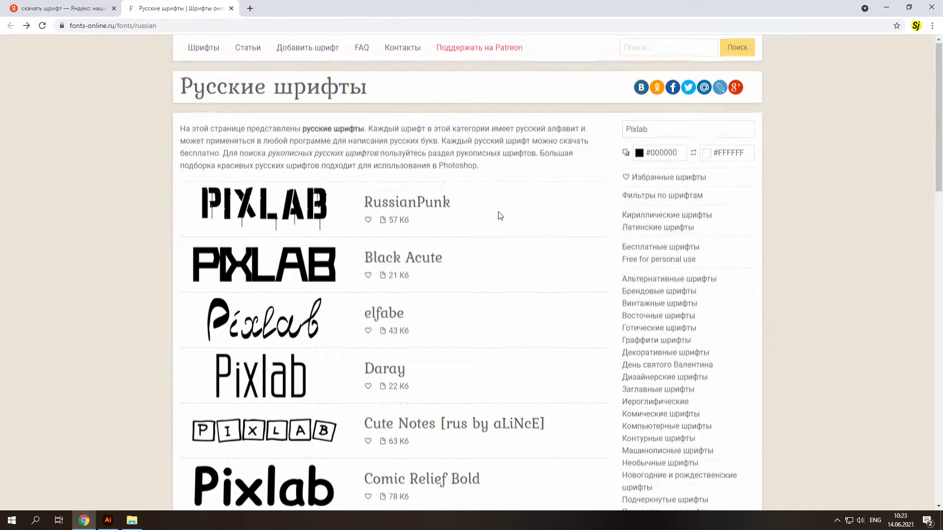
- Scroll the font list and open the Yahfie Heavy font page
scroll(499, 215, "down", 5)
scroll(498, 216, "down", 2)
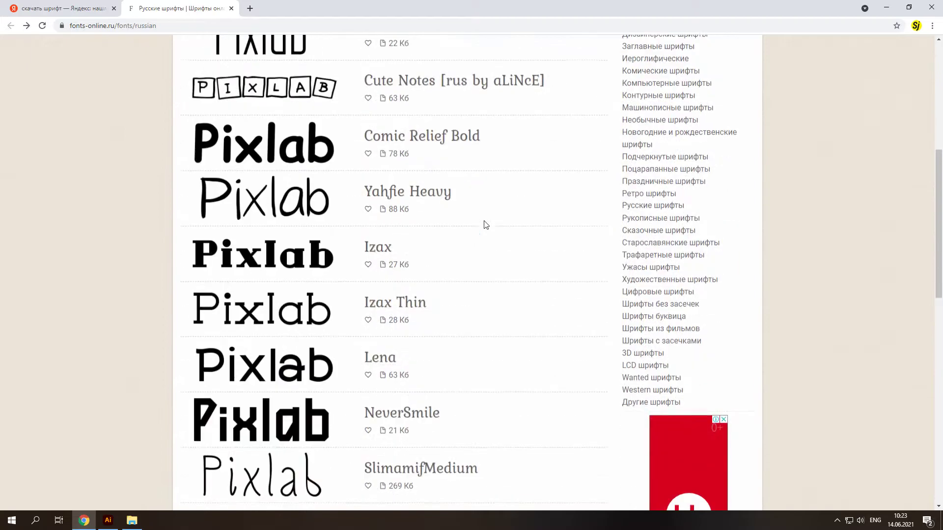
left_click(425, 202)
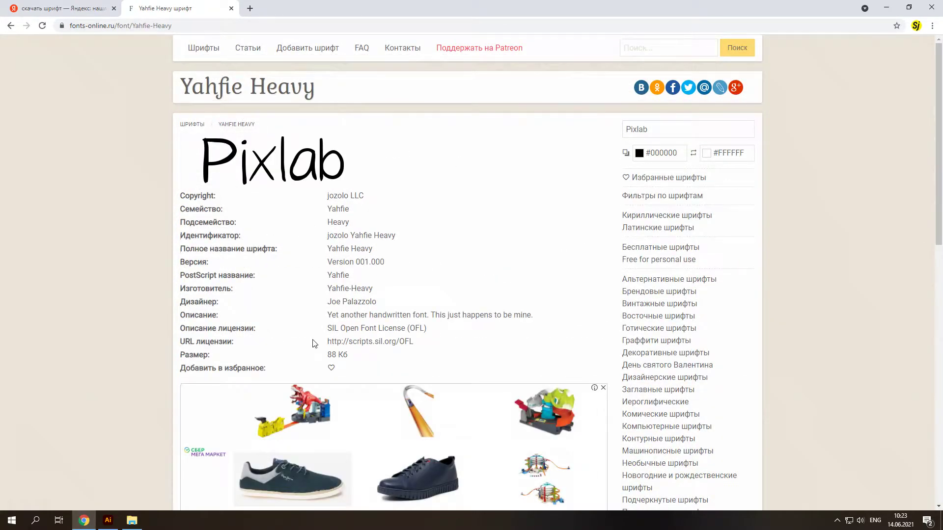
- Pass the reCAPTCHA, download Yahfie Heavy as 20686.ttf, and open the downloaded file
scroll(301, 300, "down", 6)
scroll(301, 297, "down", 3)
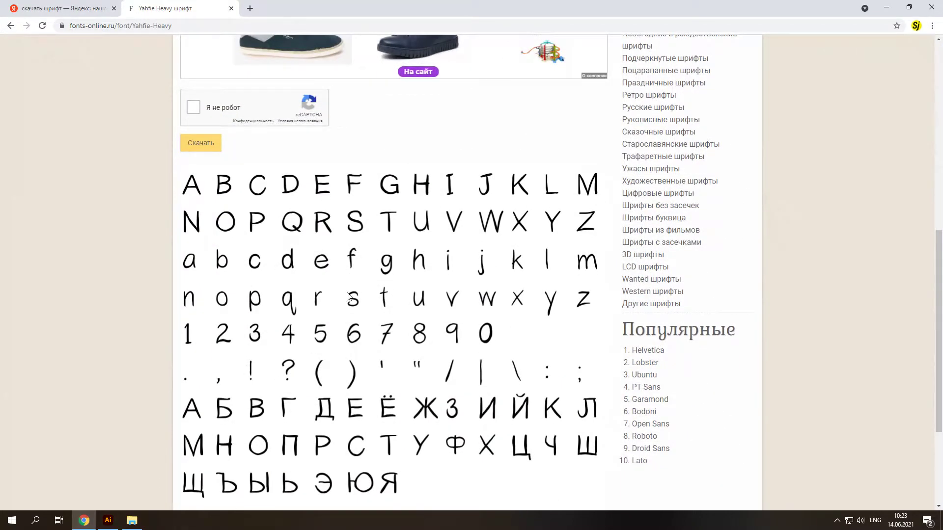
left_click(193, 108)
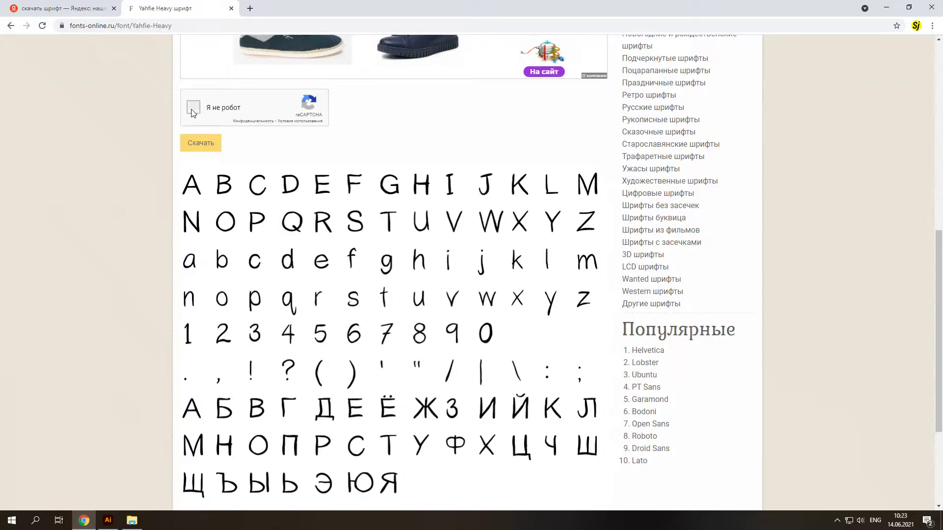
left_click(208, 146)
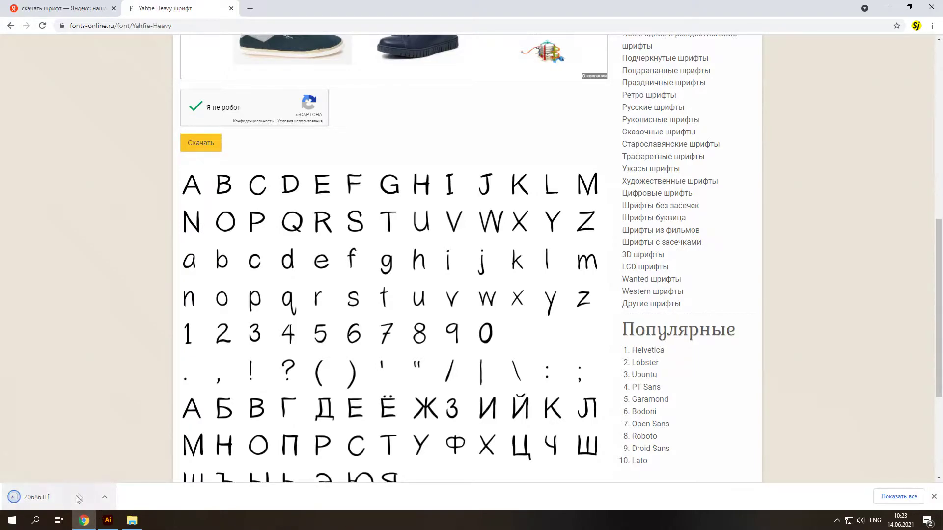
left_click(75, 496)
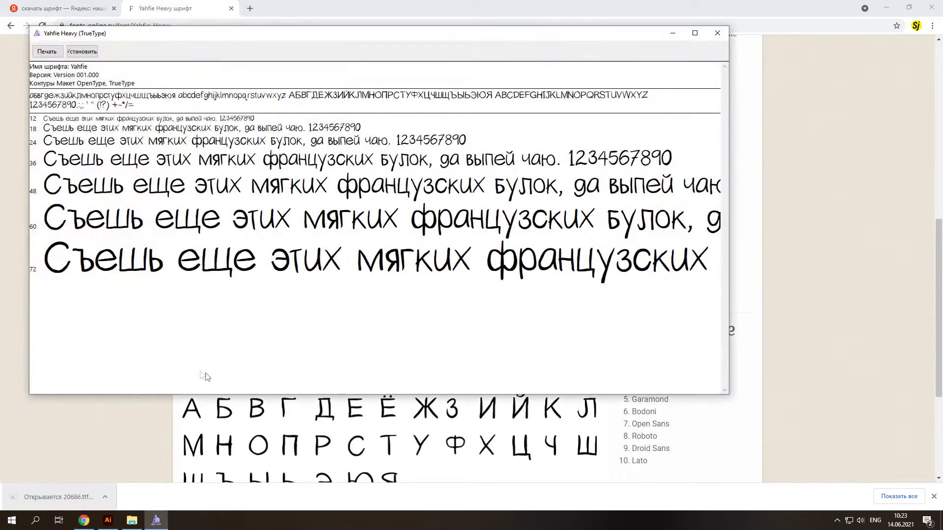
- Install Yahfie Heavy, close the font viewer, and return to the Illustrator artwork
left_click(80, 53)
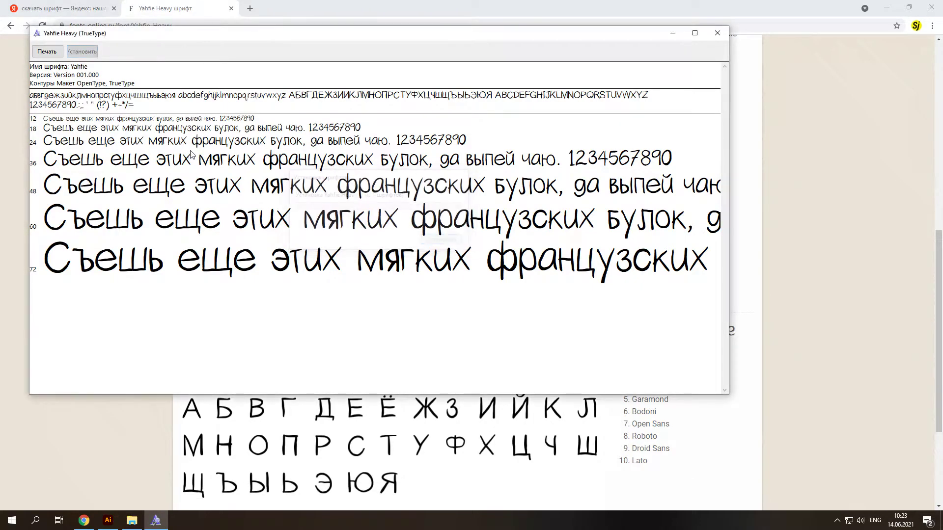
left_click(717, 33)
left_click(108, 521)
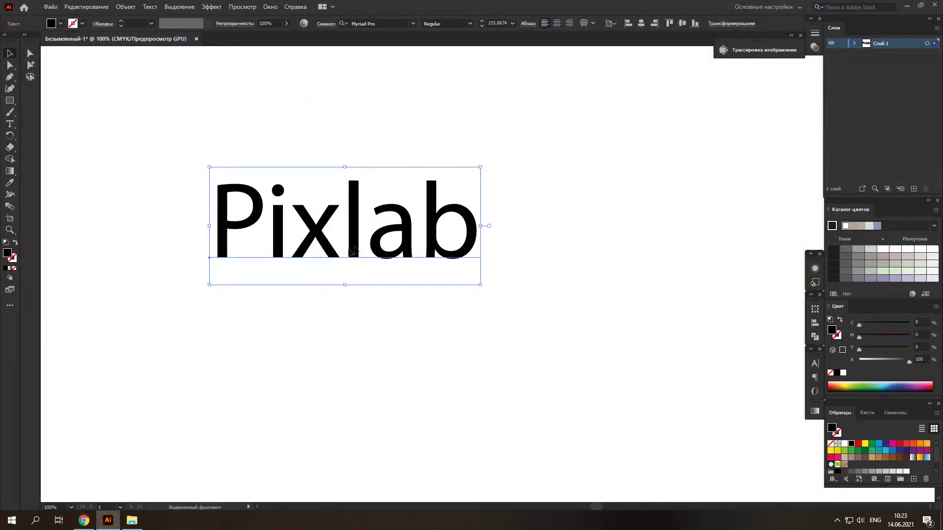
- Move the Pixlab text and change its font to Yahfie Heavy
left_click_drag(346, 269, 292, 294)
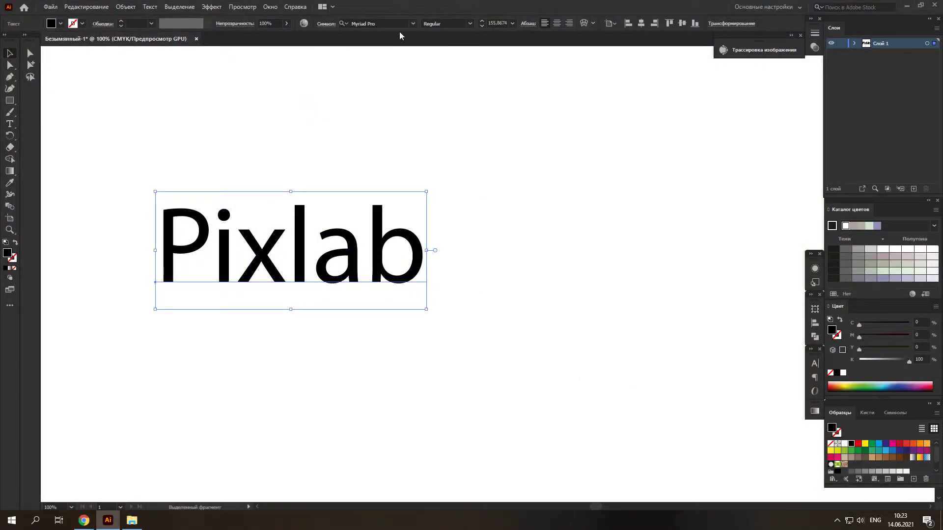
left_click(413, 24)
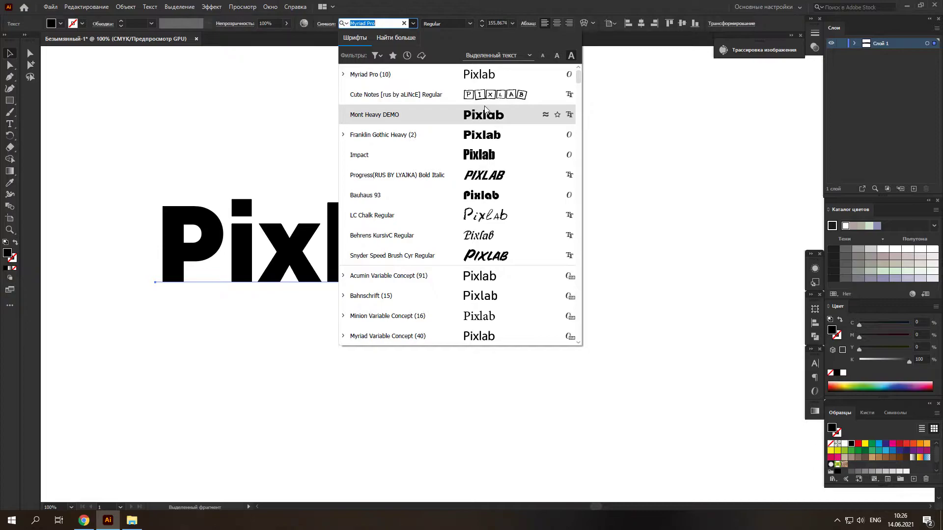
scroll(485, 113, "down", 1)
scroll(486, 121, "down", 1)
scroll(487, 125, "down", 2)
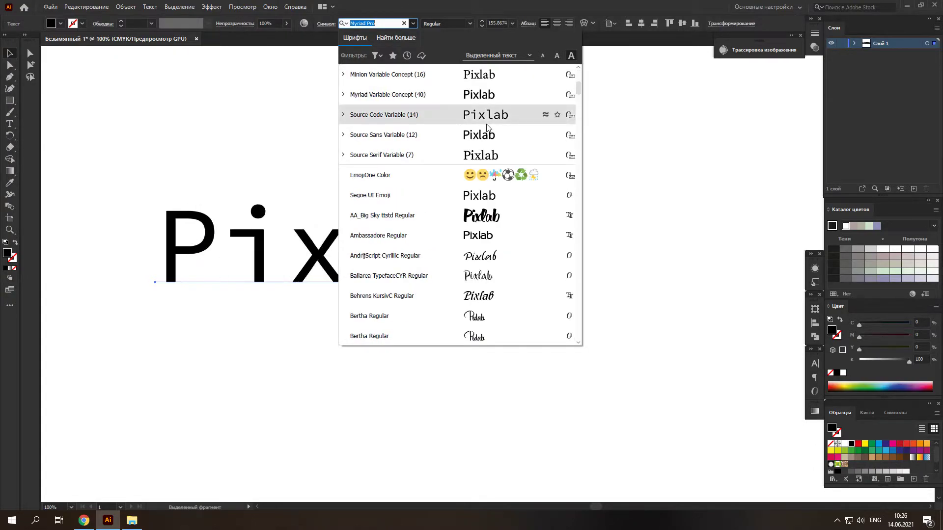
scroll(490, 138, "down", 2)
scroll(493, 149, "down", 2)
scroll(493, 149, "down", 1)
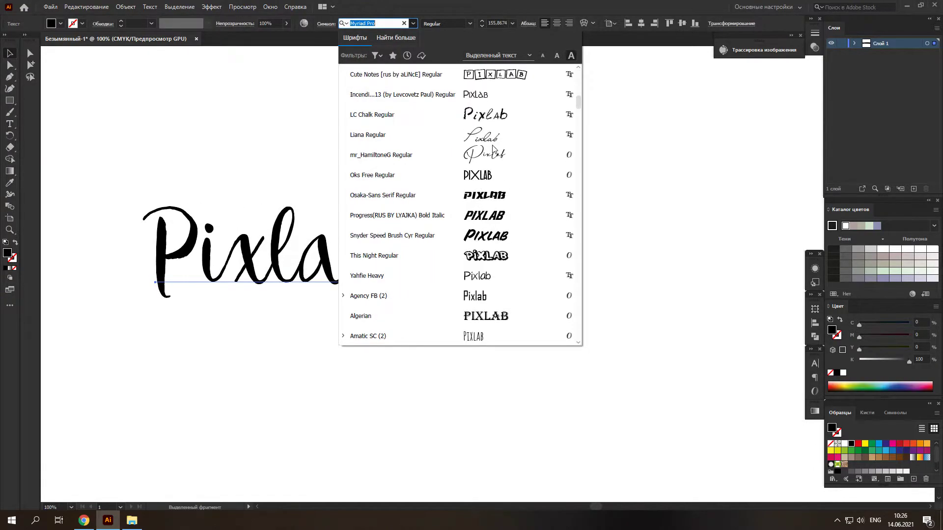
left_click(492, 276)
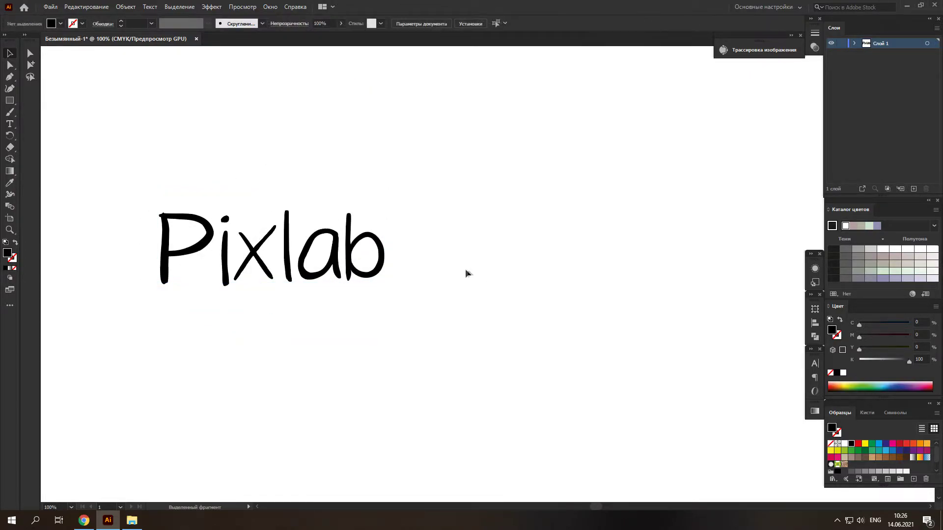
- Enlarge Pixlab to about 275 pt, recentre it, and deselect to view the result
left_click(379, 267)
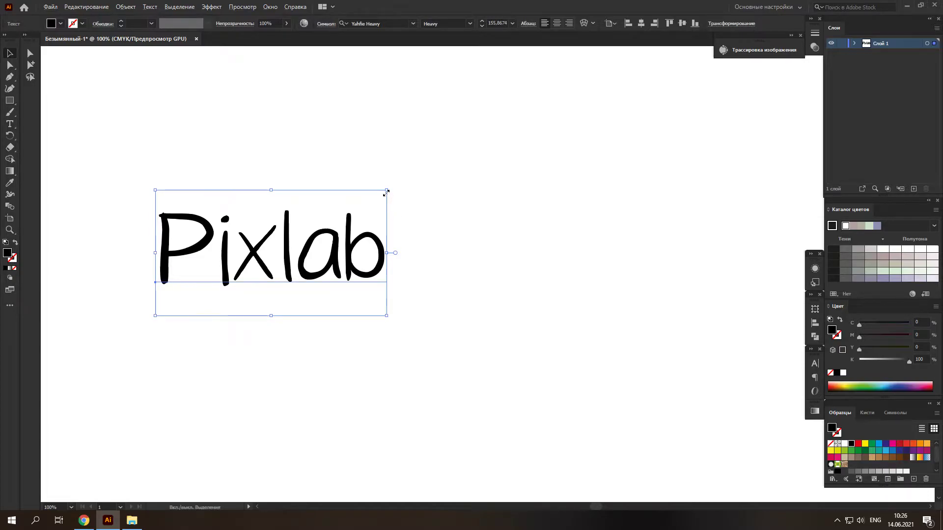
left_click_drag(387, 190, 475, 141)
mouse_move(471, 225)
left_mouse_down()
mouse_move(573, 224)
mouse_move(578, 242)
left_mouse_up()
left_click(633, 210)
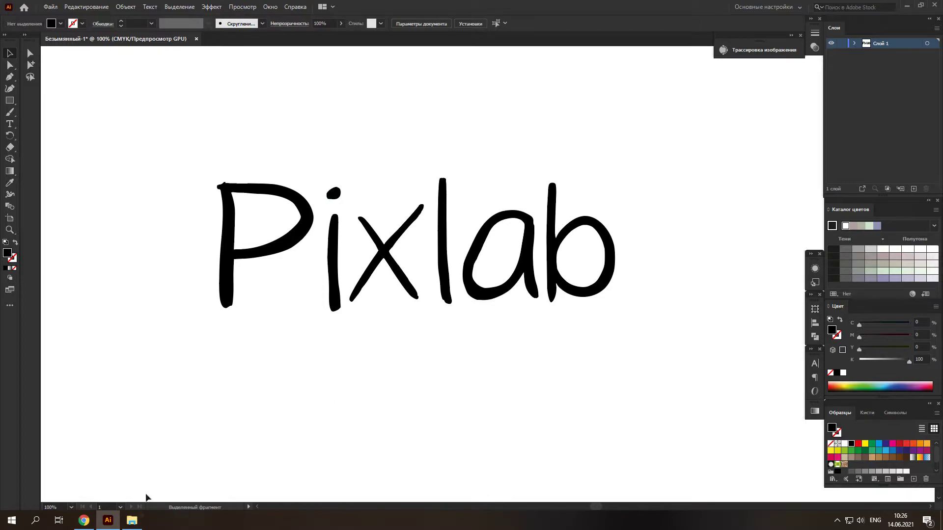
left_click(135, 521)
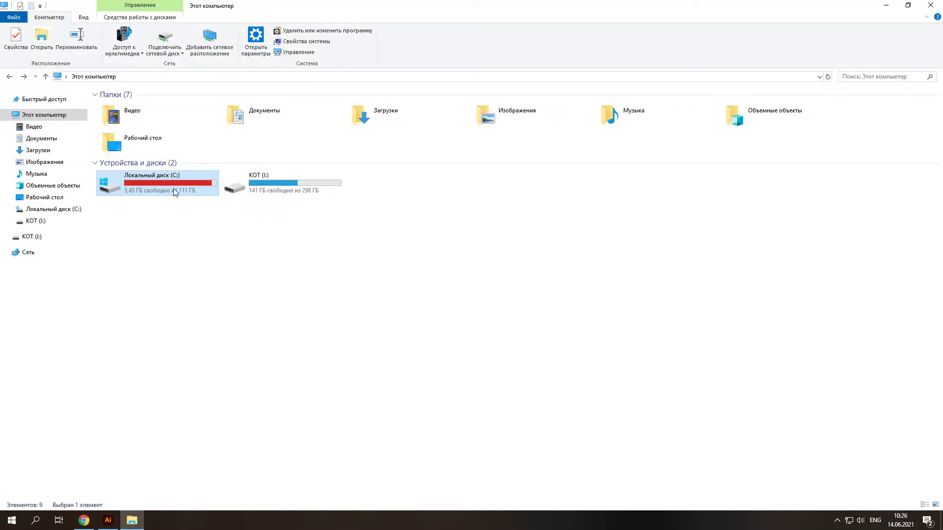
- Browse to C:\Windows\Fonts and preview the installed Yahfie Heavy font
double_click(174, 190)
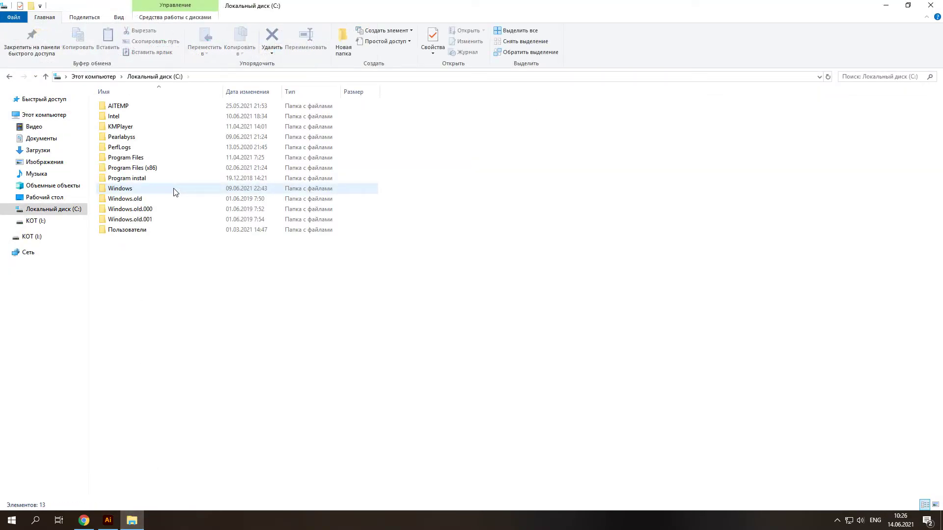
double_click(137, 190)
double_click(135, 281)
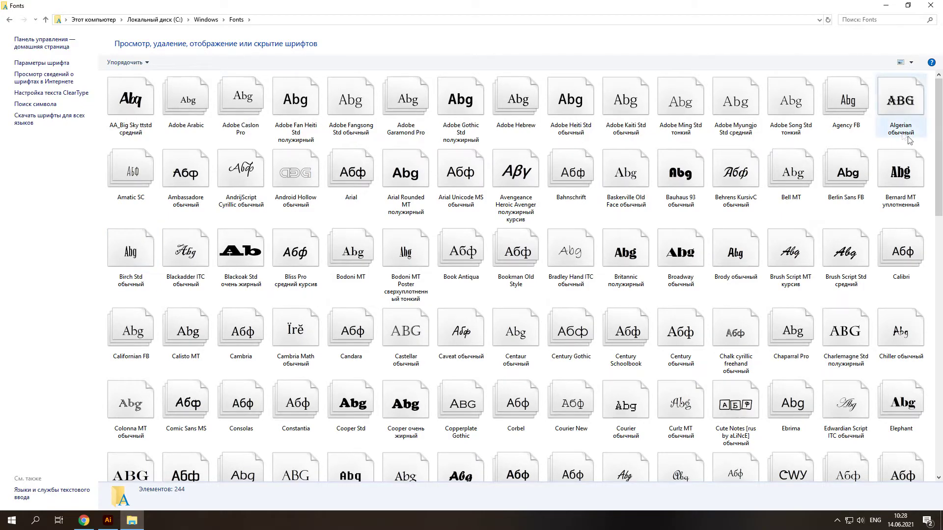
left_click_drag(938, 147, 939, 404)
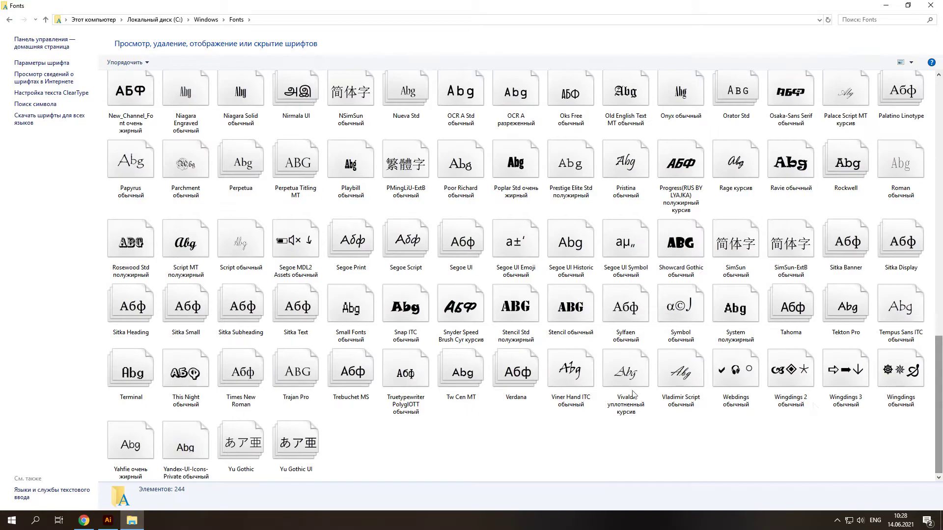
double_click(141, 442)
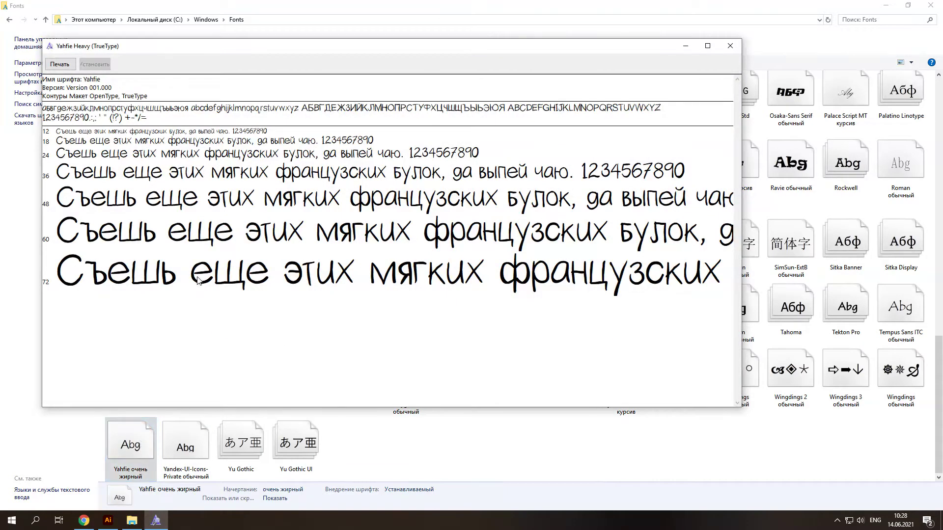
- Close the Yahfie Heavy preview and scroll the Fonts folder back to the top
left_click(730, 46)
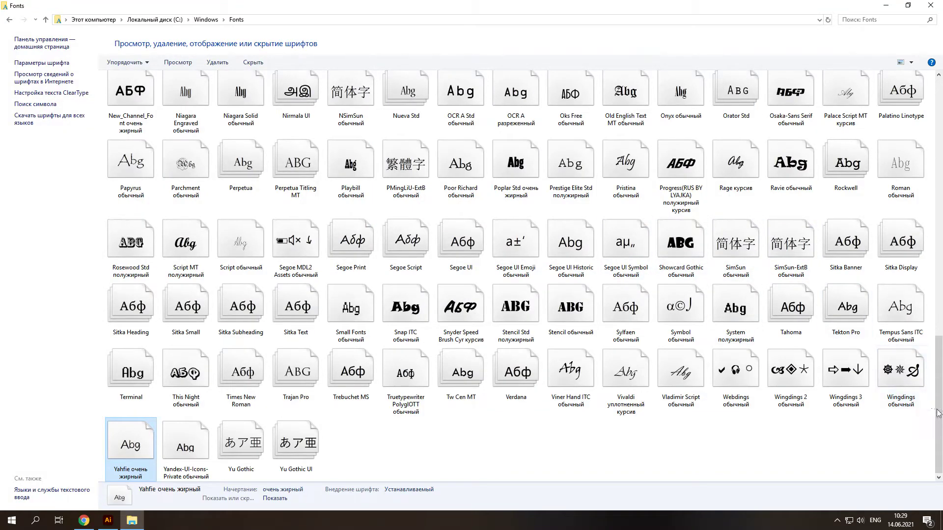
scroll(786, 295, "up", 20)
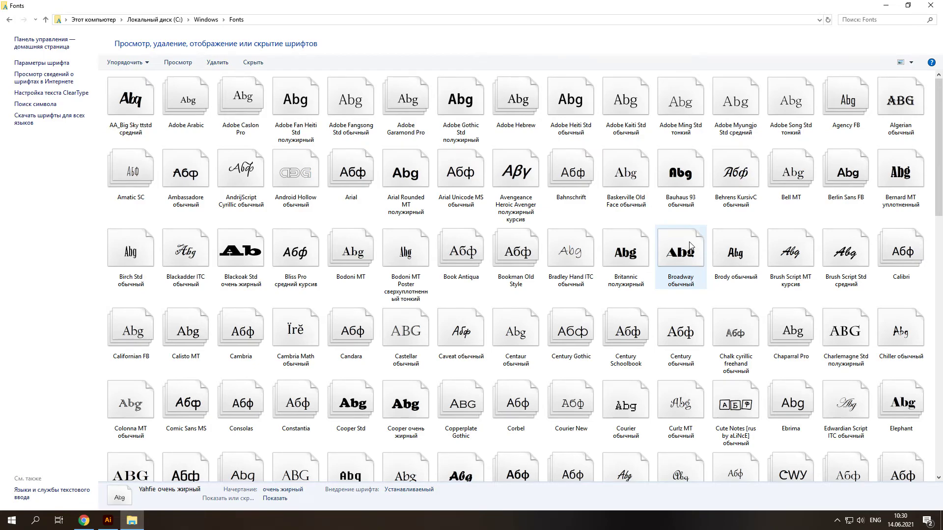
- Switch back to Illustrator to view Pixlab in Yahfie Heavy
key("alt+Tab")
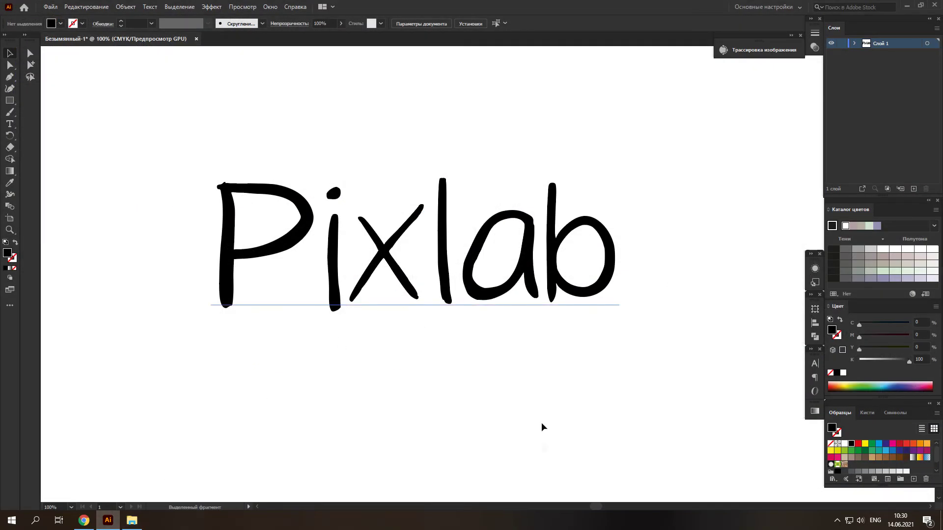